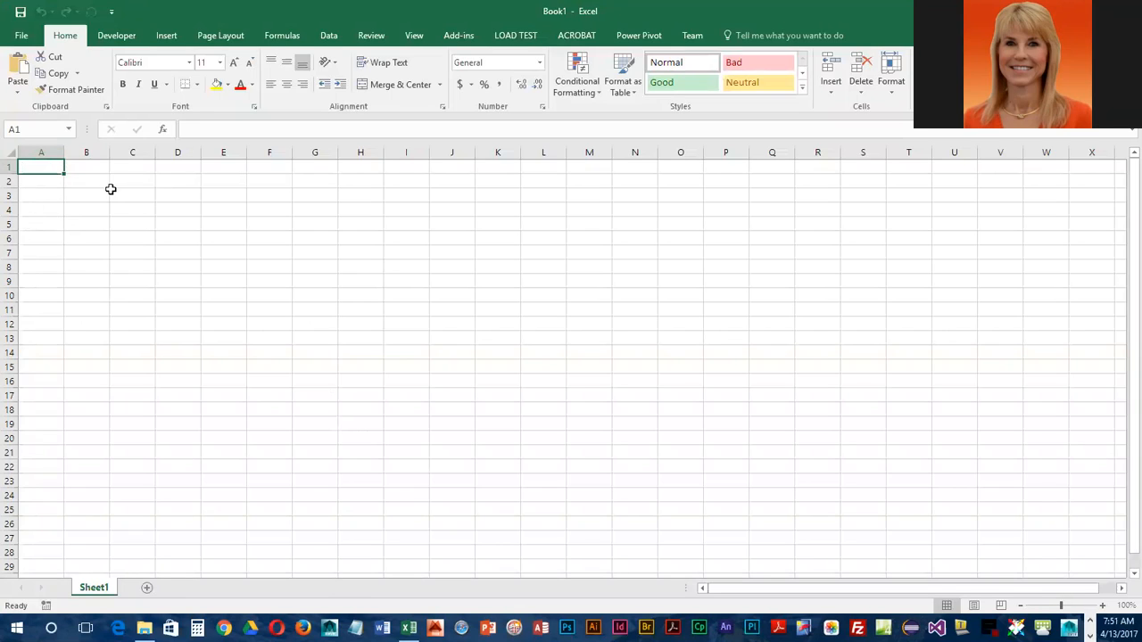
- With cell C4 selected, set up a new macro recording named AcctgDocumentation
click(132, 210)
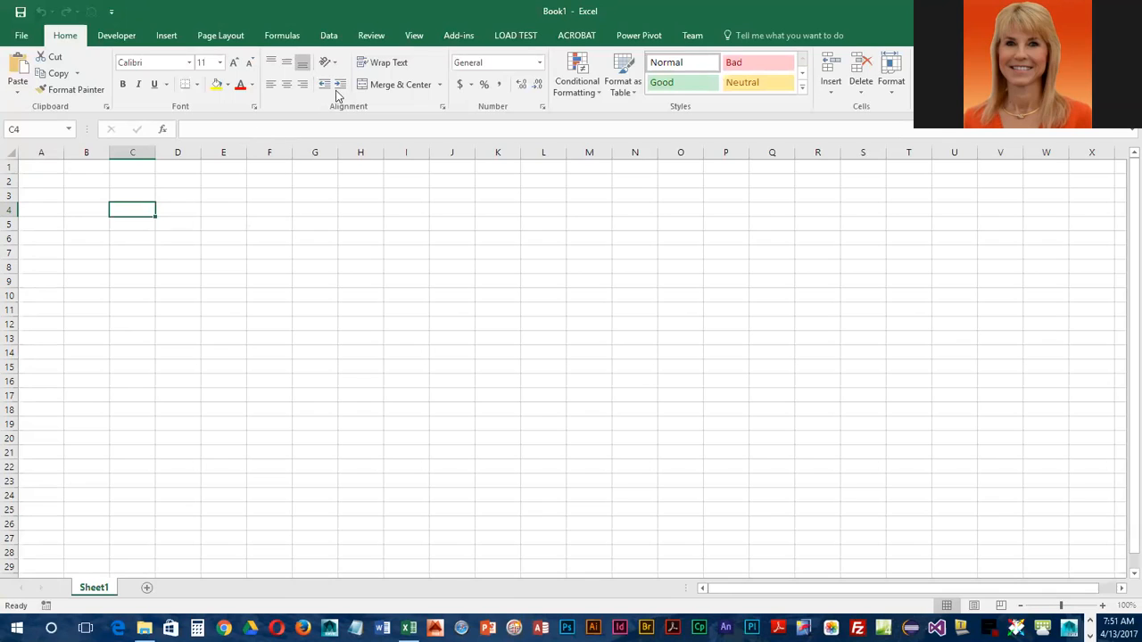
click(421, 35)
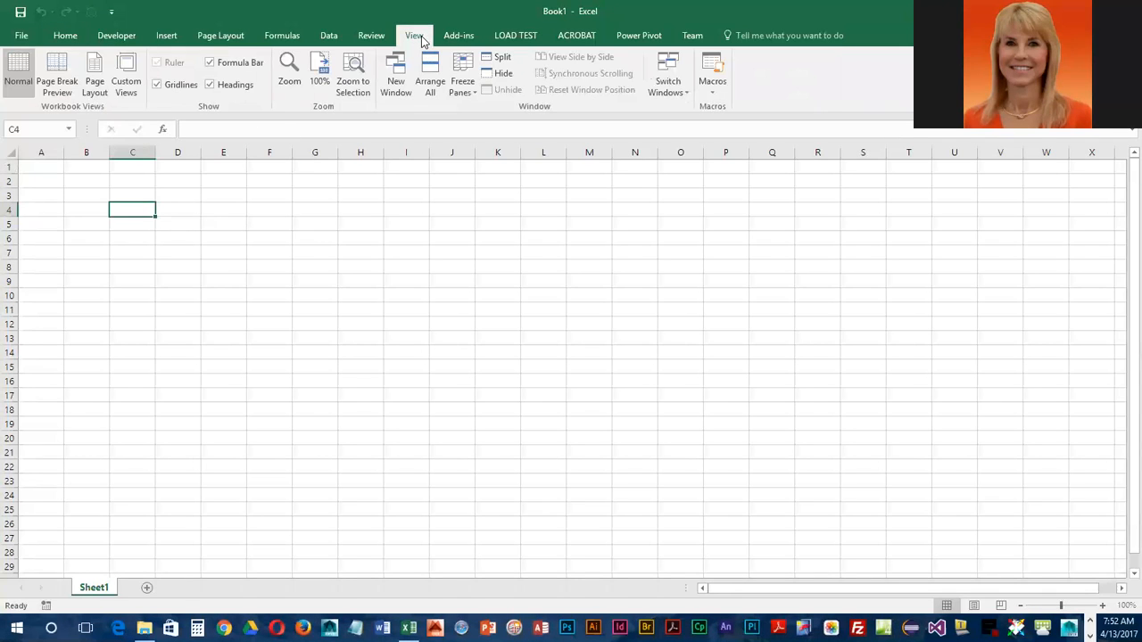
click(714, 96)
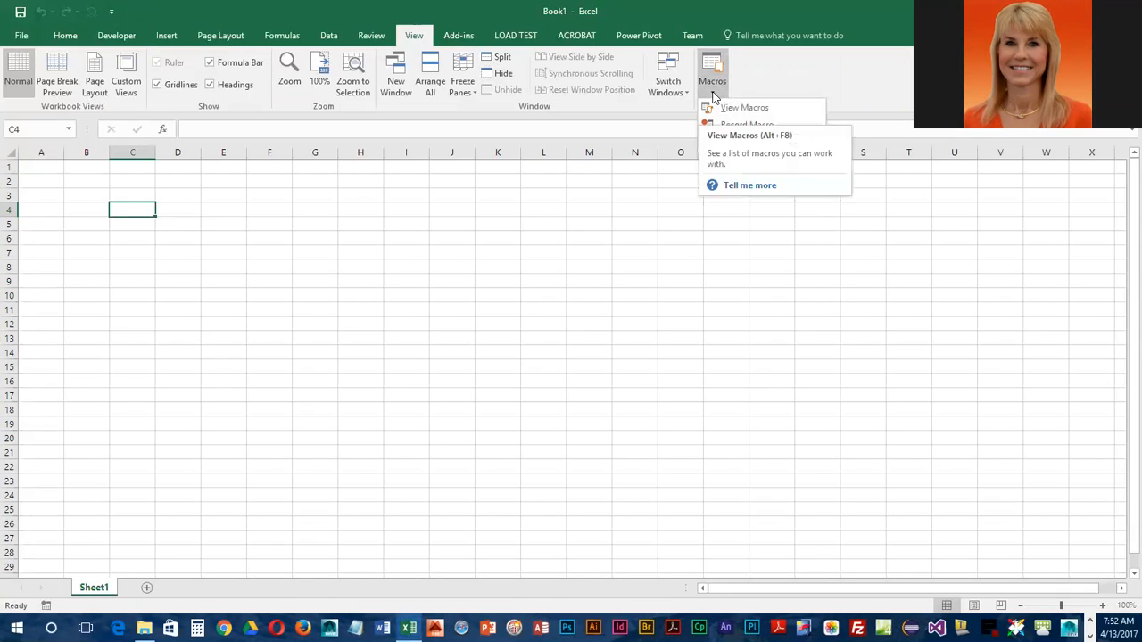
click(744, 126)
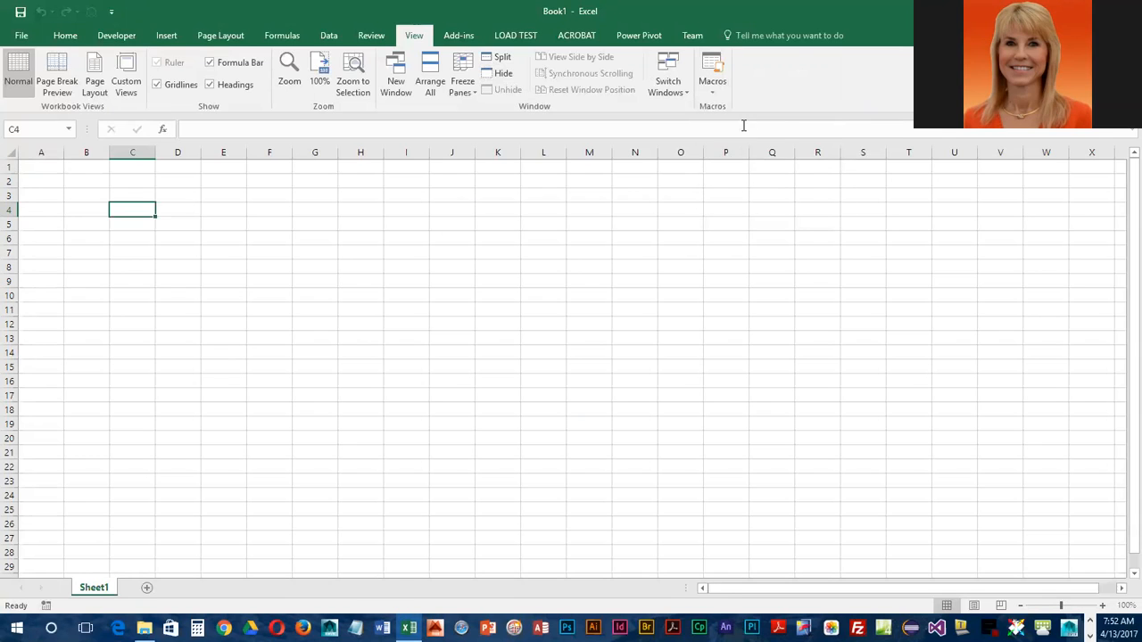
drag(615, 214, 759, 171)
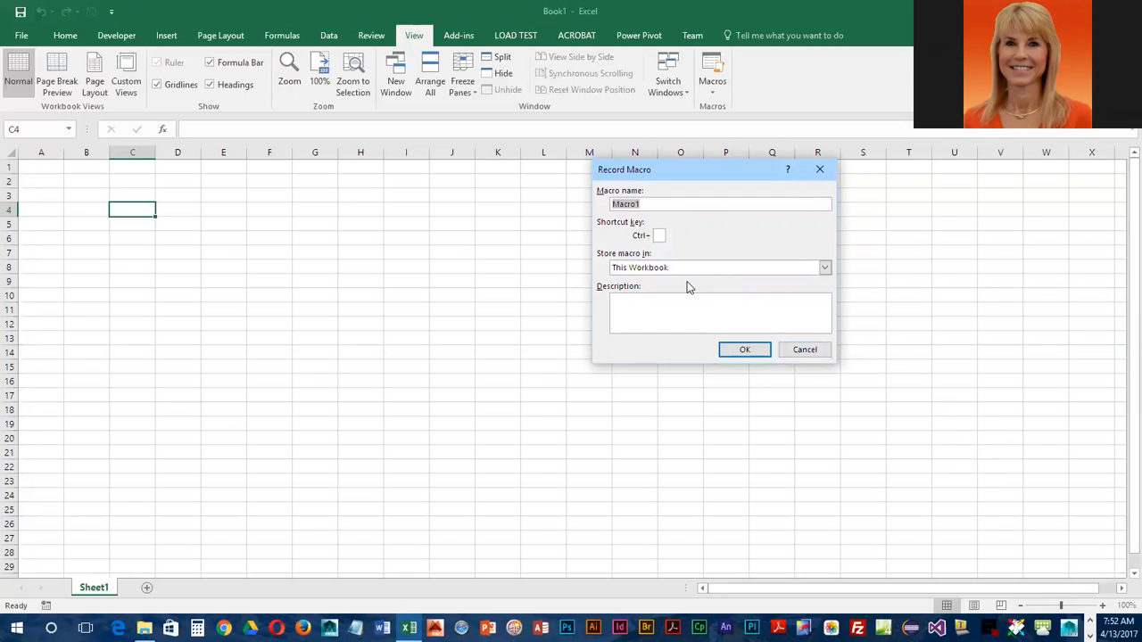
text(AcctgDocumentation)
- Describe the macro as "Accounting Department documentation macro. Created by" the author's full name "on April 13, 2017" and start recording
click(654, 309)
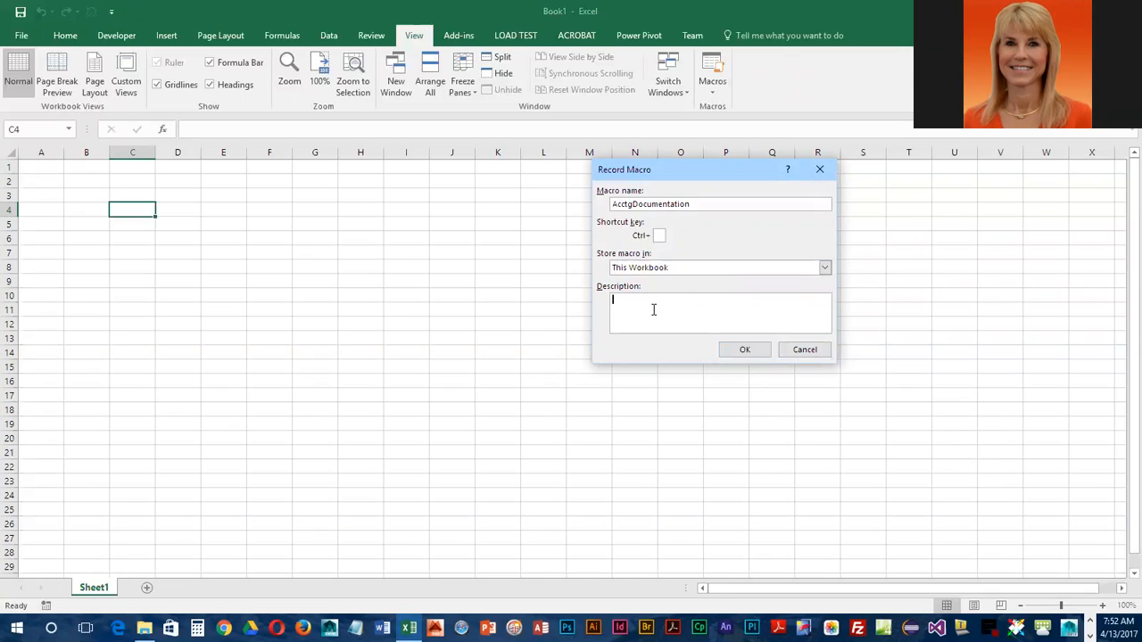
text(Accounting Department documentation macro.  Created by L)
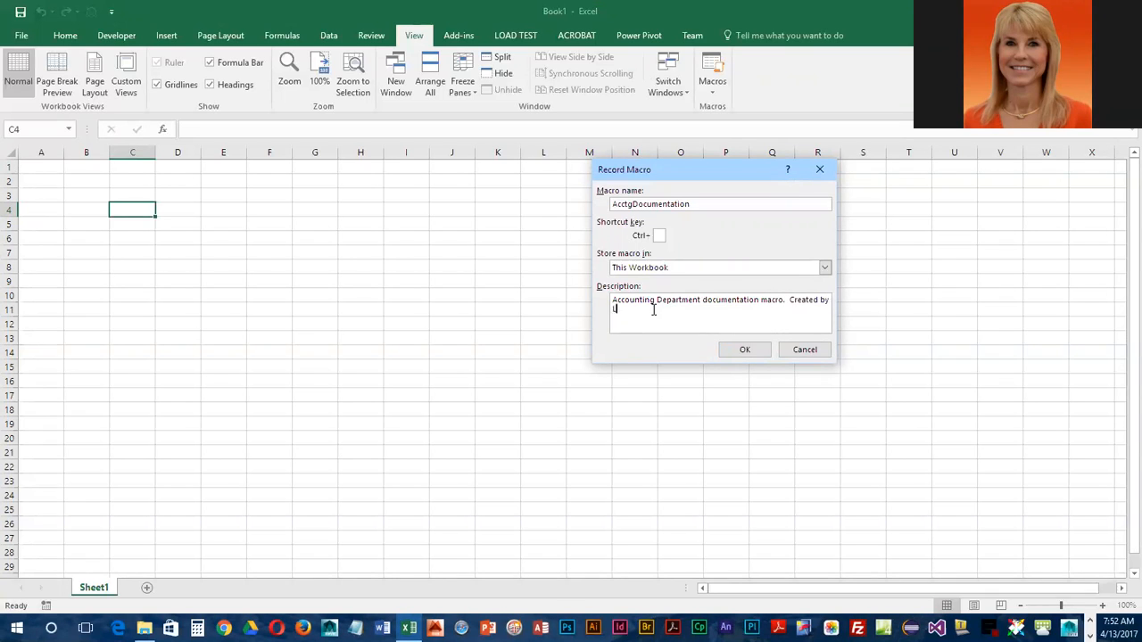
text(isa Balbach on April 13, 2017)
click(744, 351)
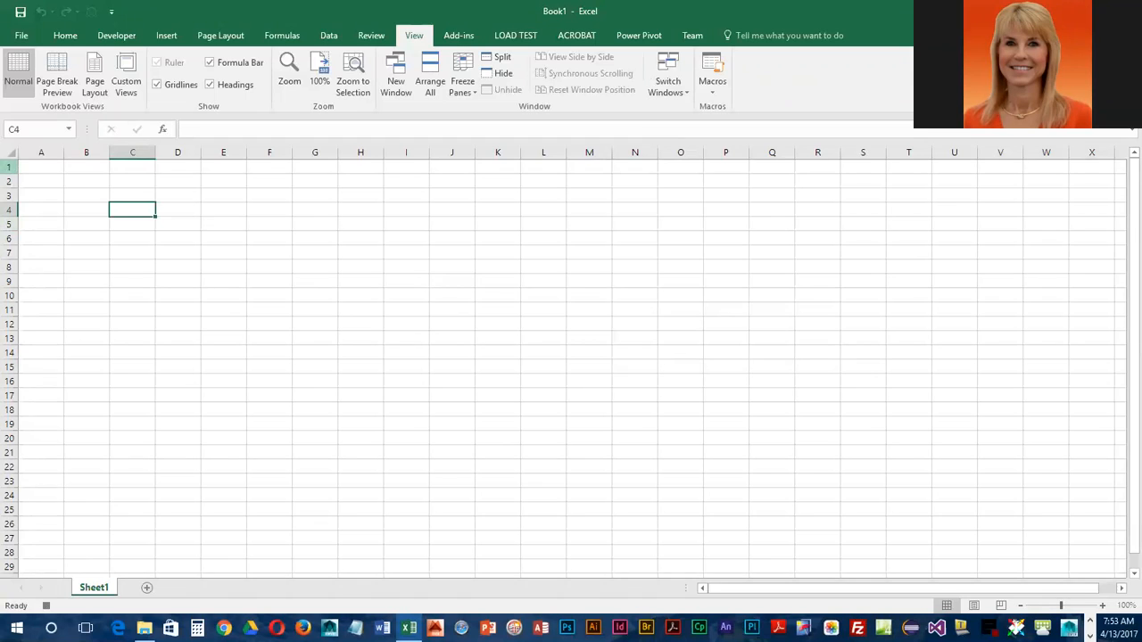
click(714, 93)
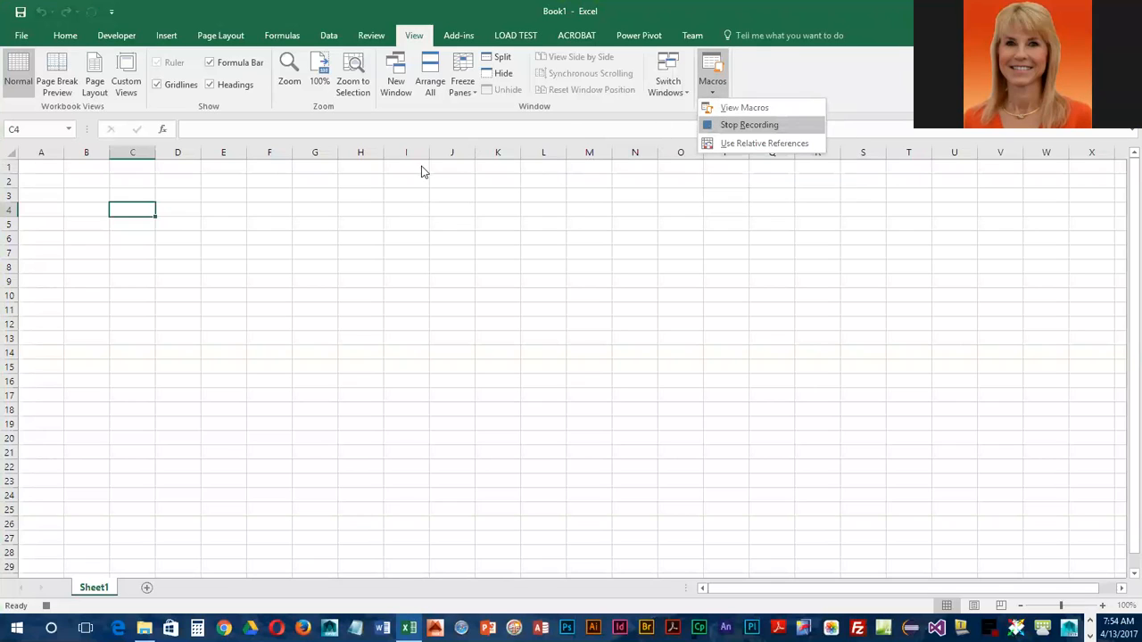
click(131, 212)
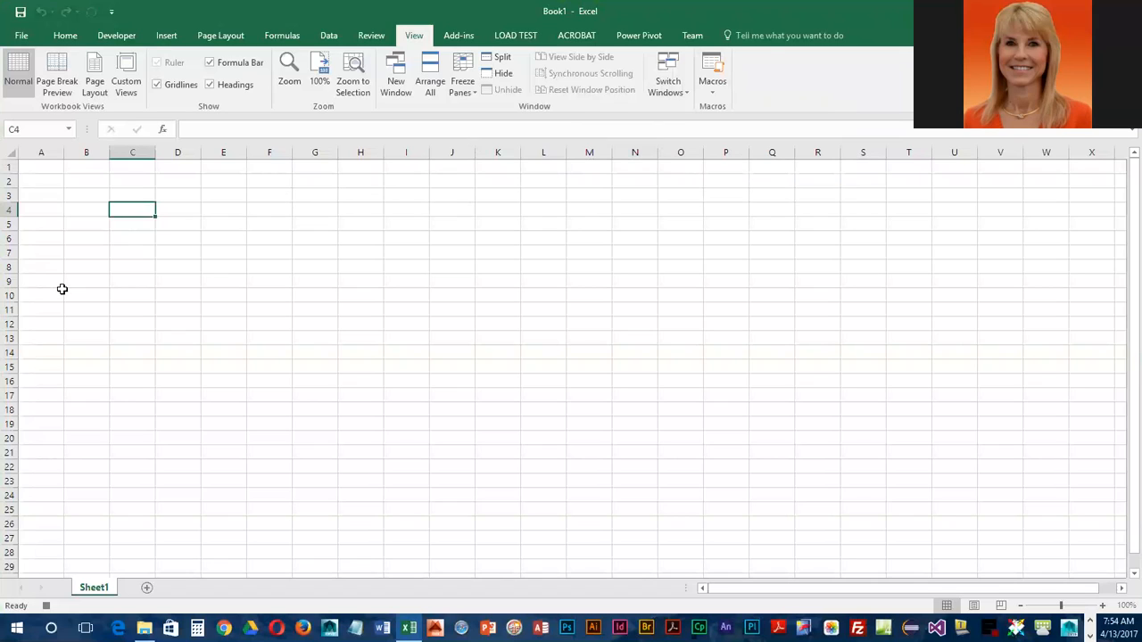
- Make A1 the active cell and enter the heading "Accounting Department" in it
key(ctrl+Home)
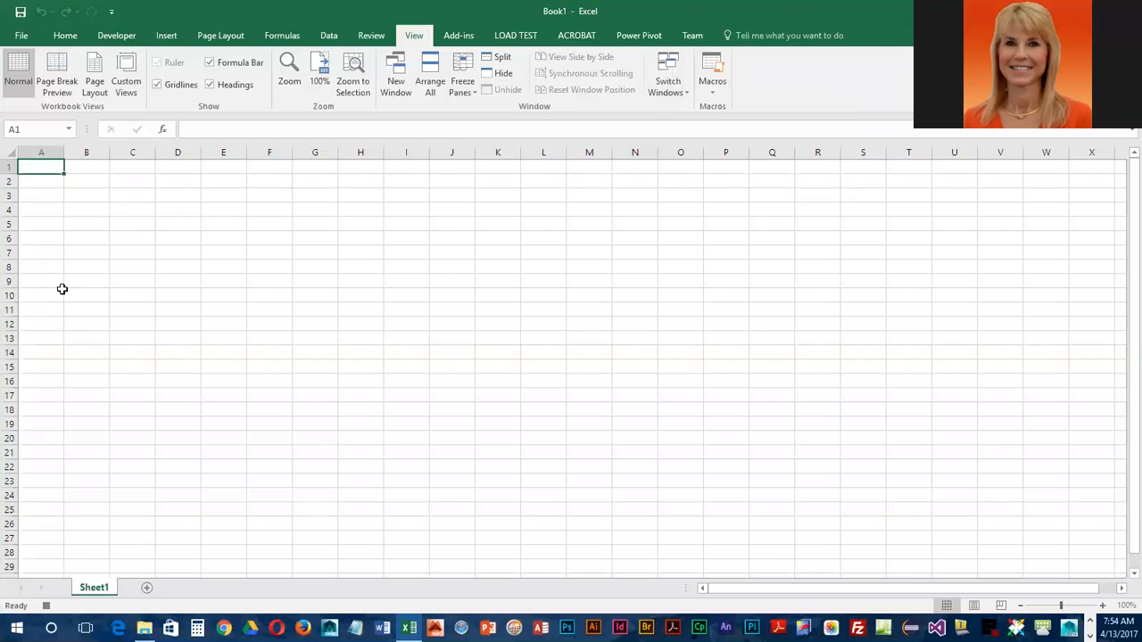
text(Acc)
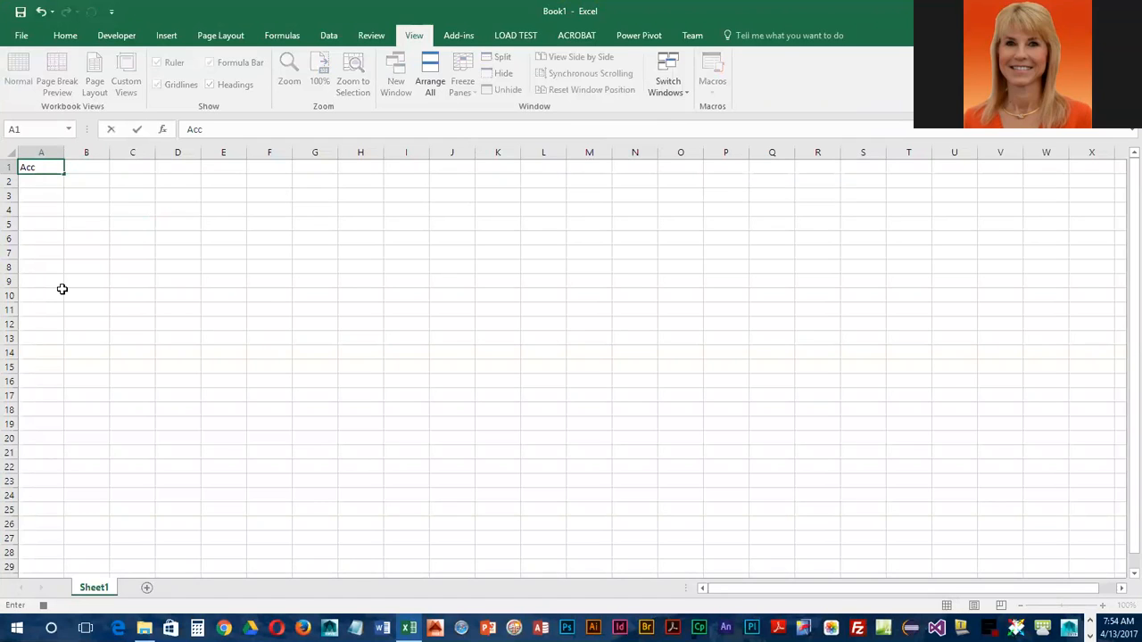
text(ounting Depar)
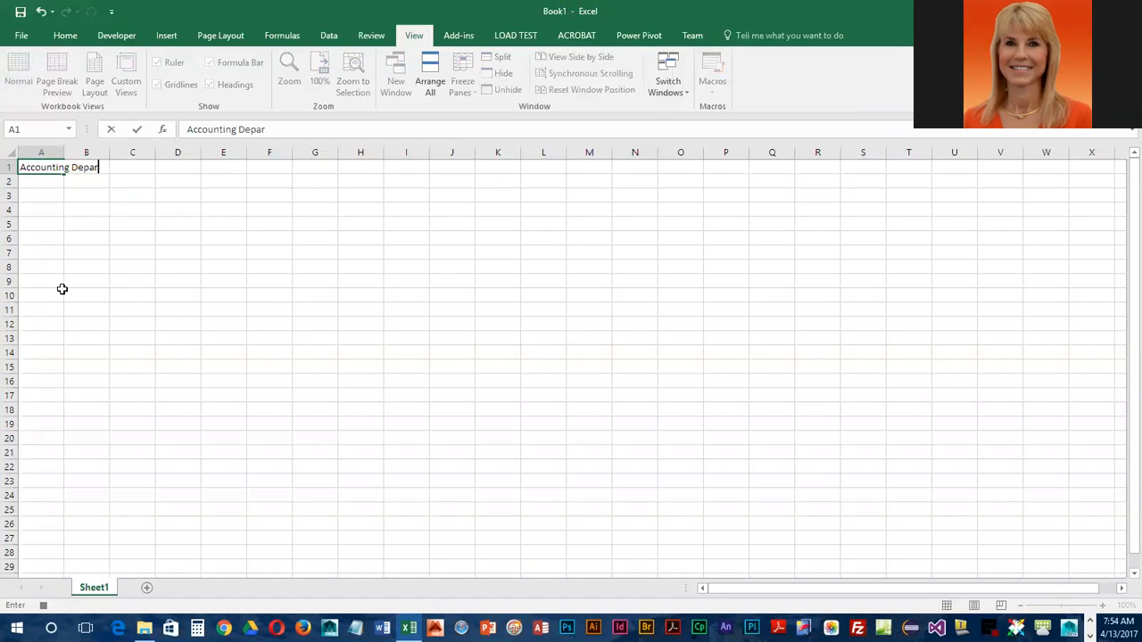
text(tmen)
key(BackSpace)
text(ment)
key(Return)
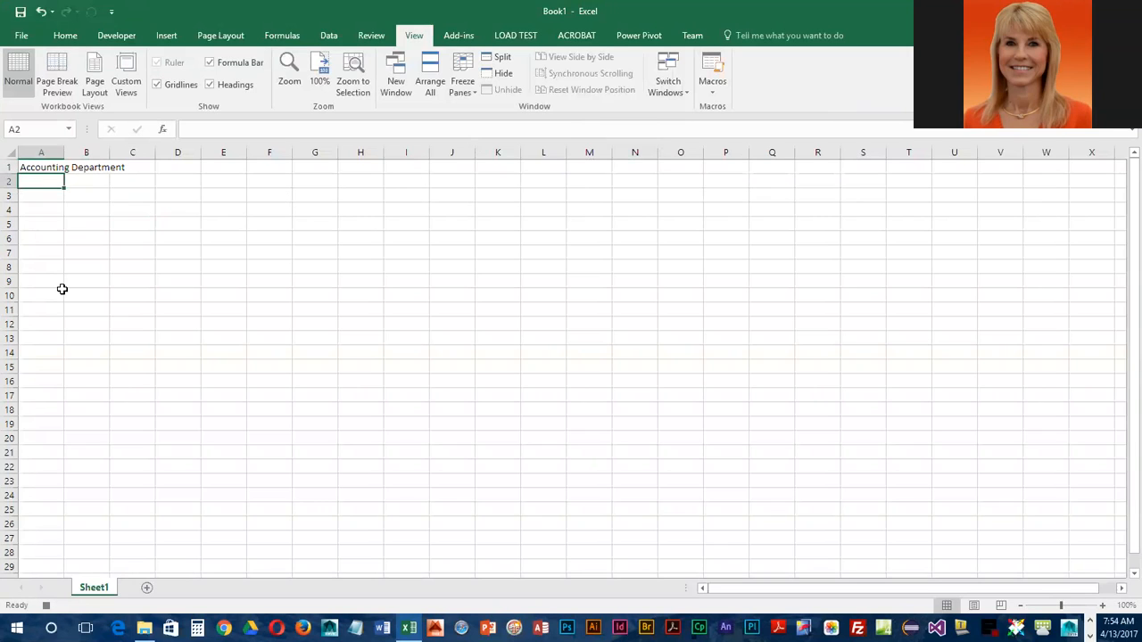
- Enter the labels Author, Date created and Revision history in cells A2 to A4, ending with cell A7 active
text(Author)
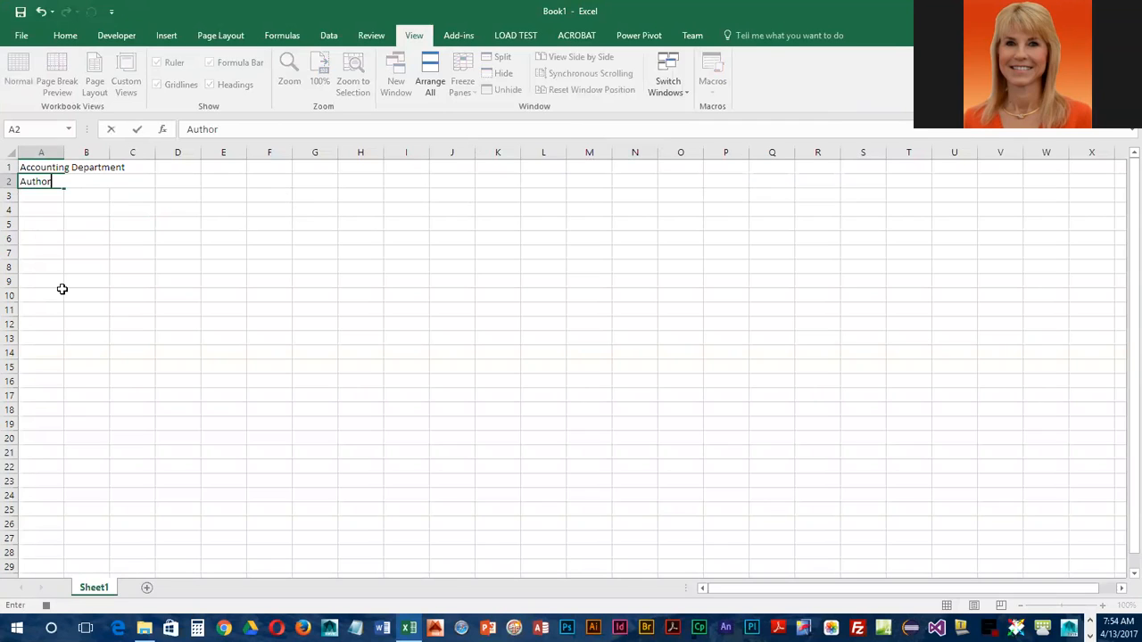
key(Return)
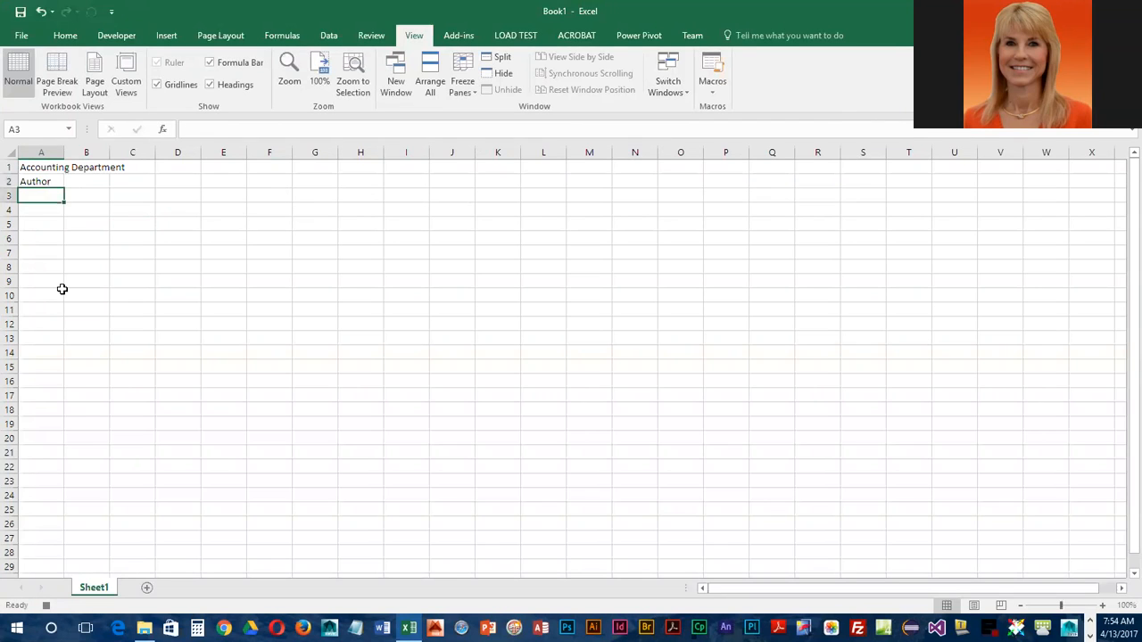
text(Date)
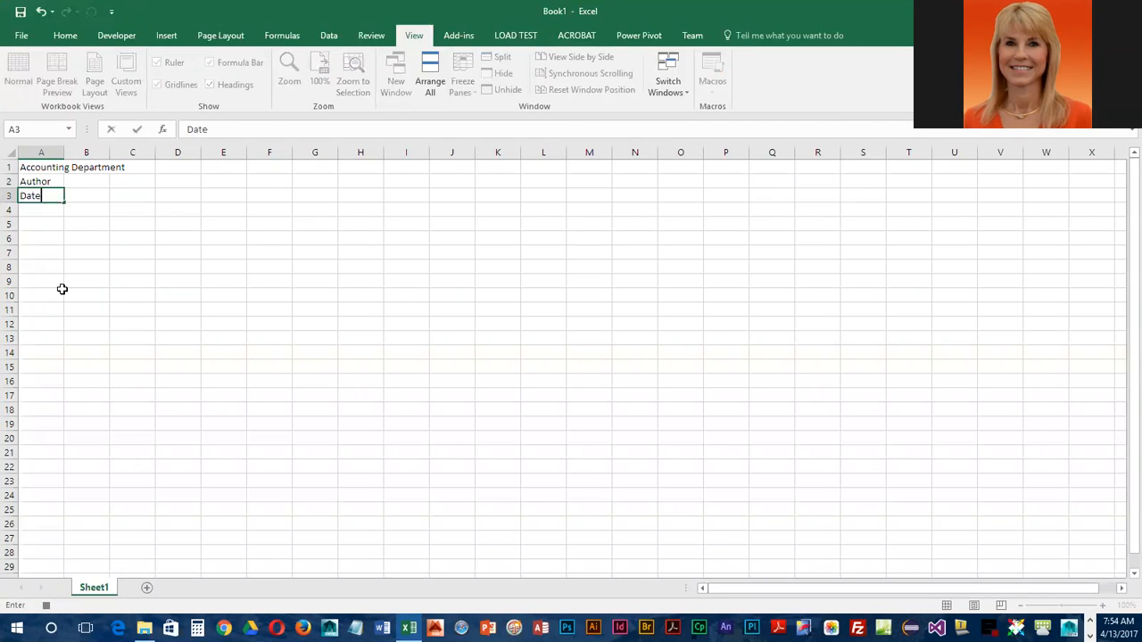
text( created)
key(Return)
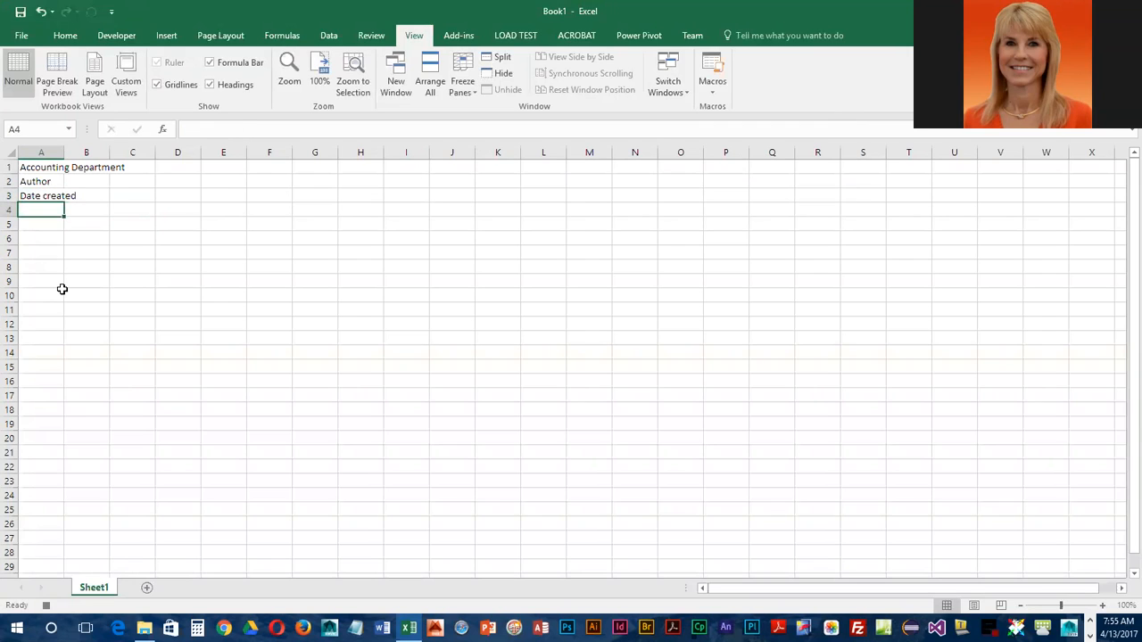
text(Rev)
text(ision history)
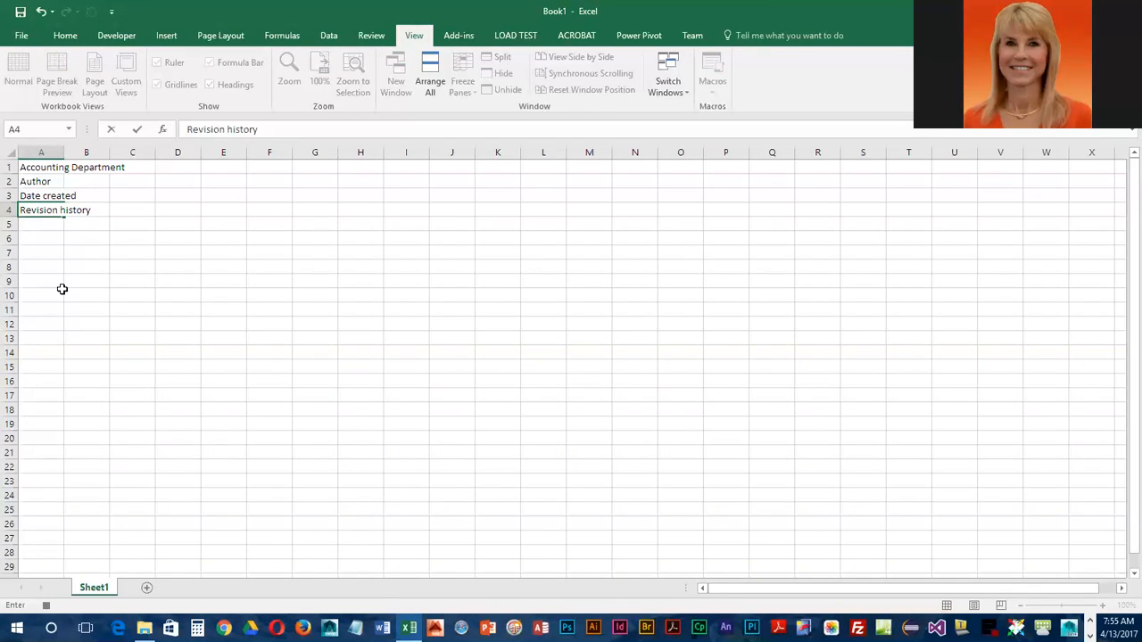
key(Return)
key(Return)
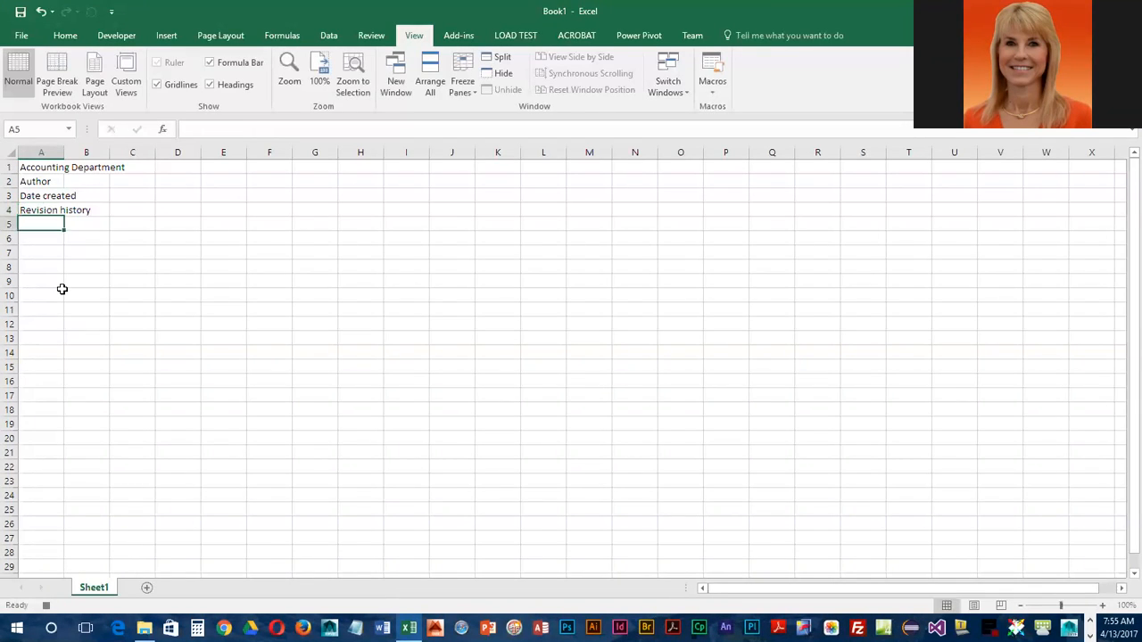
key(Return)
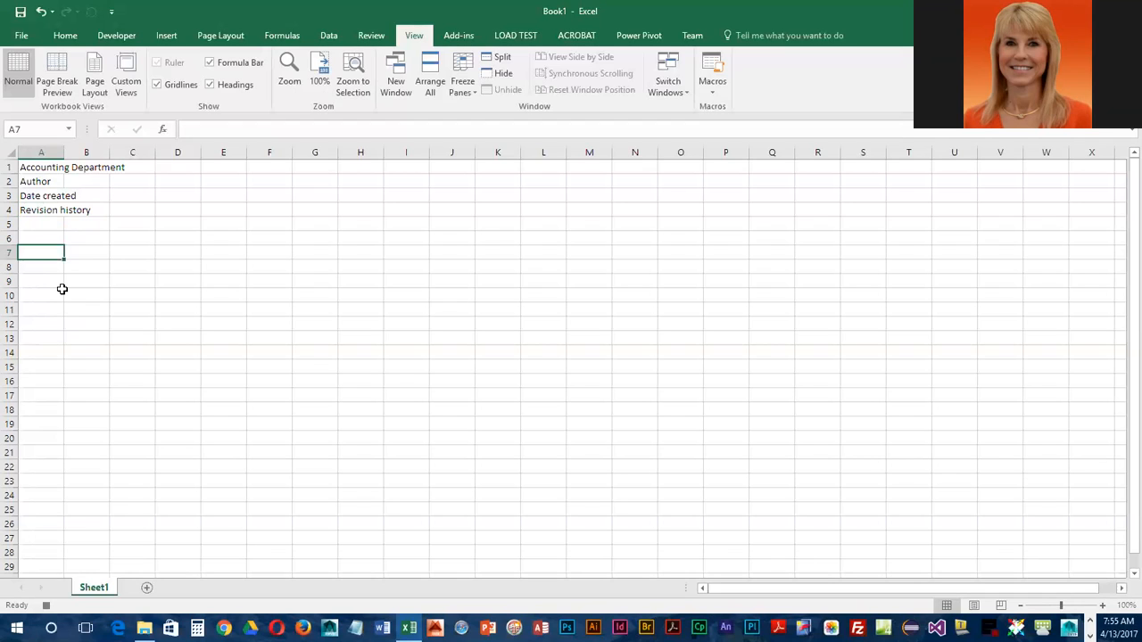
- Stop recording the AcctgDocumentation macro
click(46, 607)
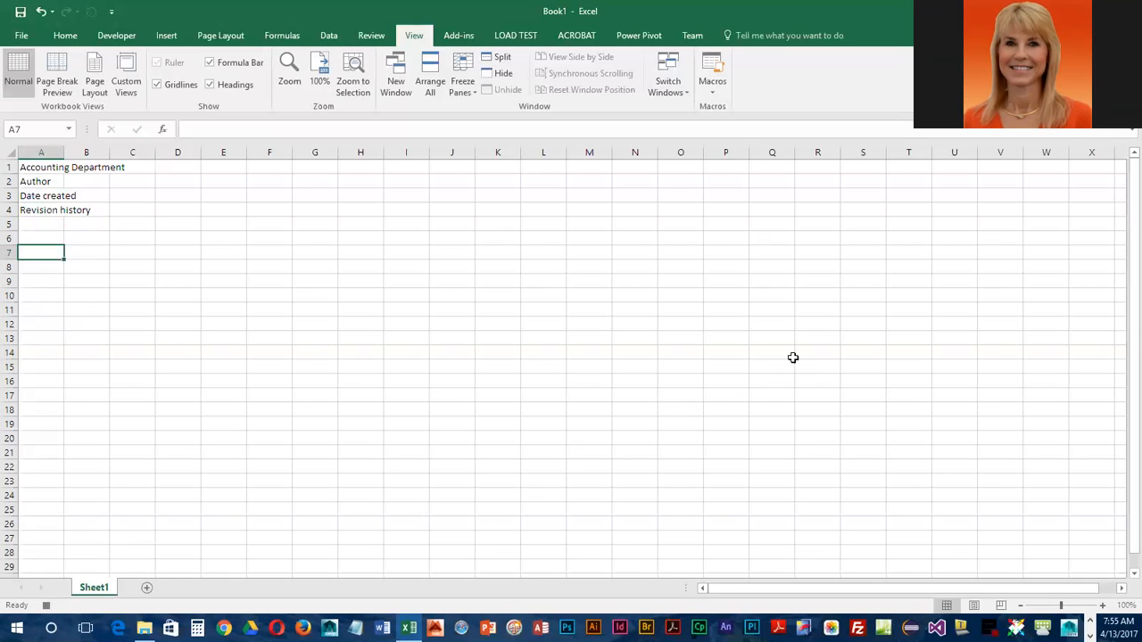
click(715, 92)
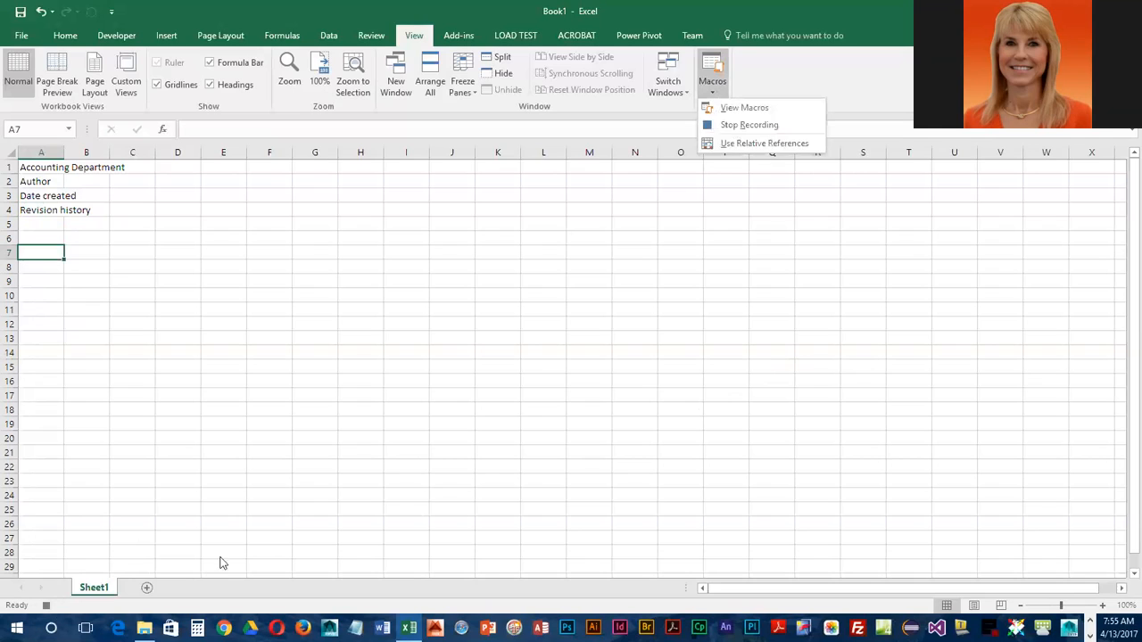
click(46, 607)
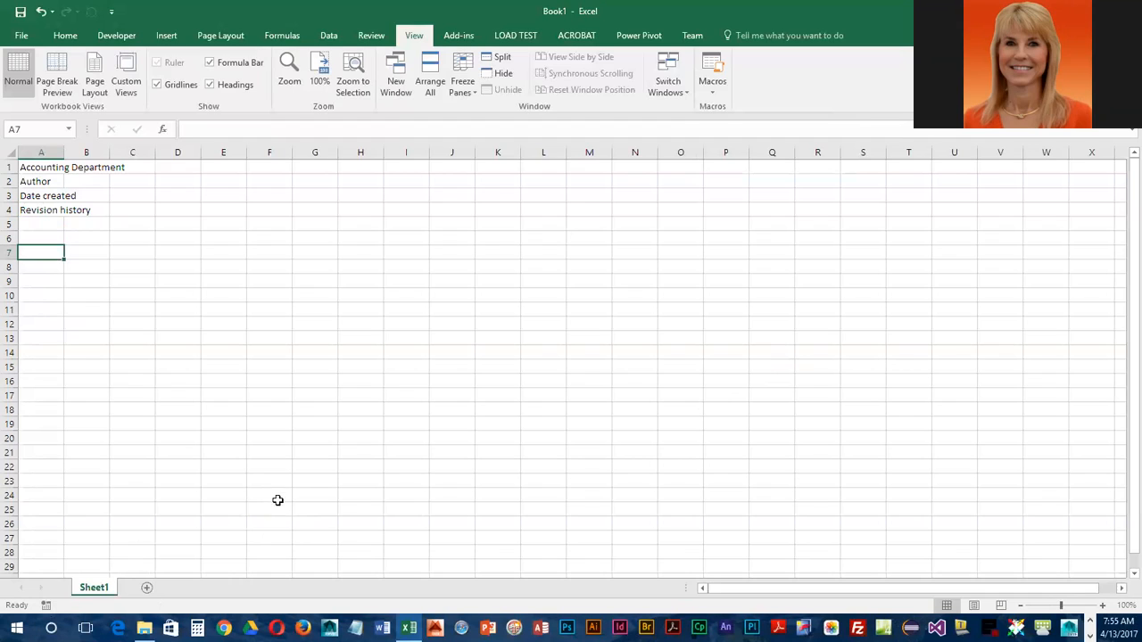
- Start saving the workbook and browse to the EL2C7 folder inside CIT210 in the OneDrive Documents folder
click(19, 11)
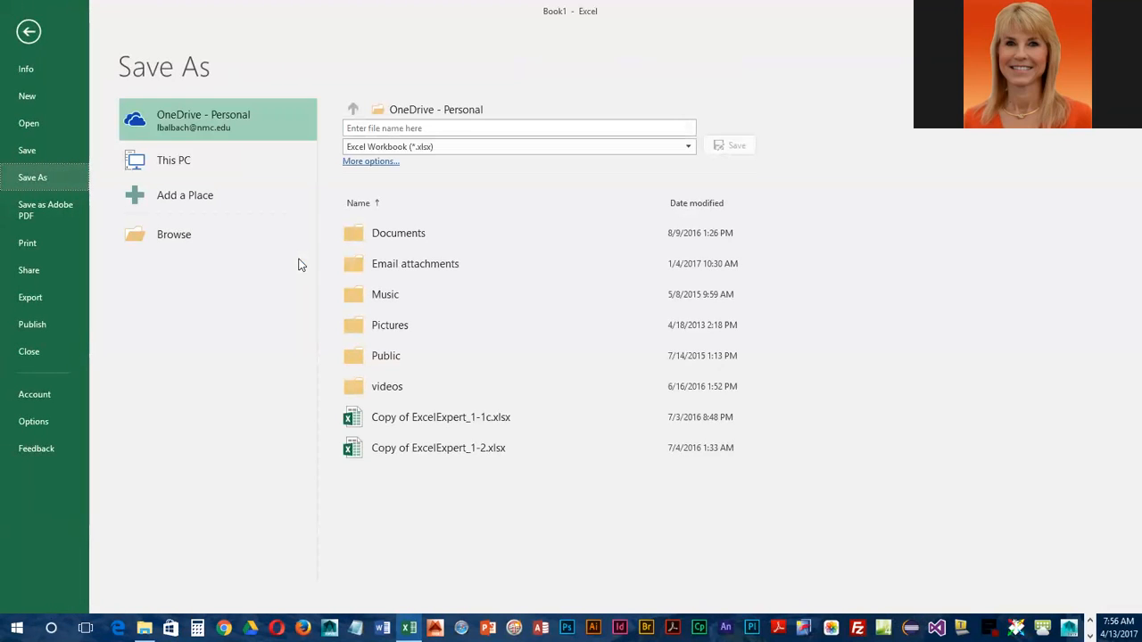
click(185, 247)
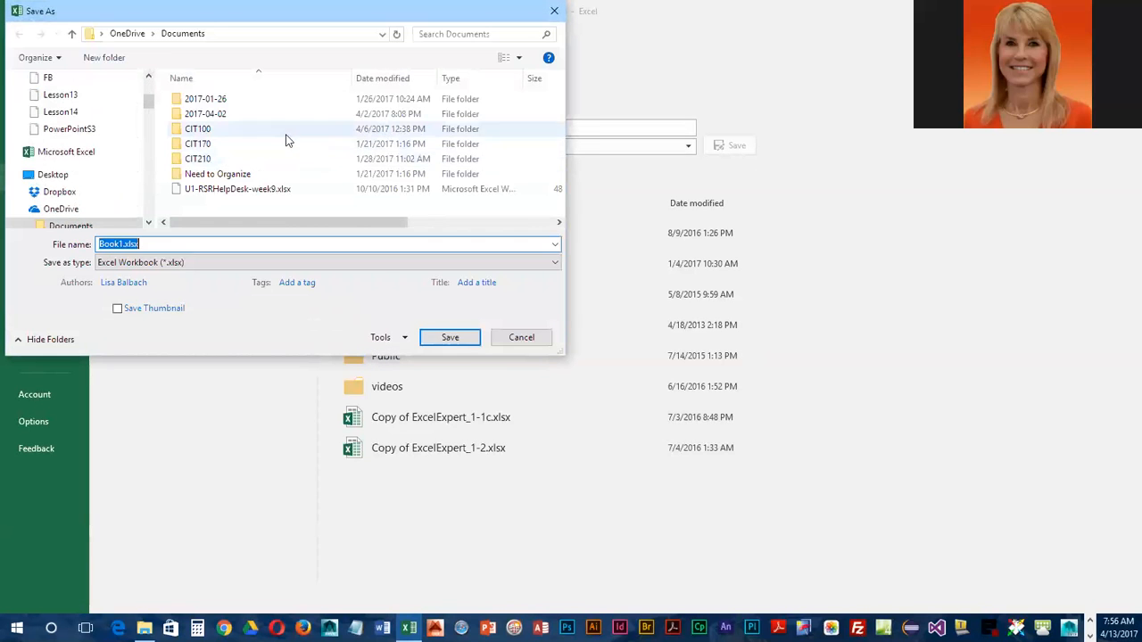
double_click(191, 159)
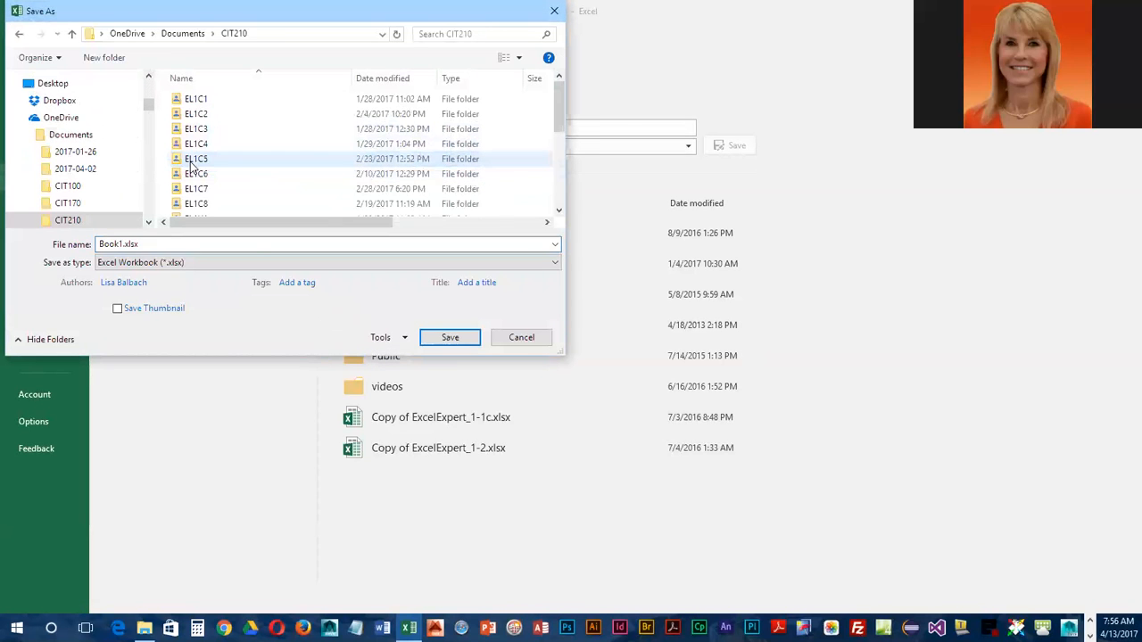
scroll(231, 147, down, 4)
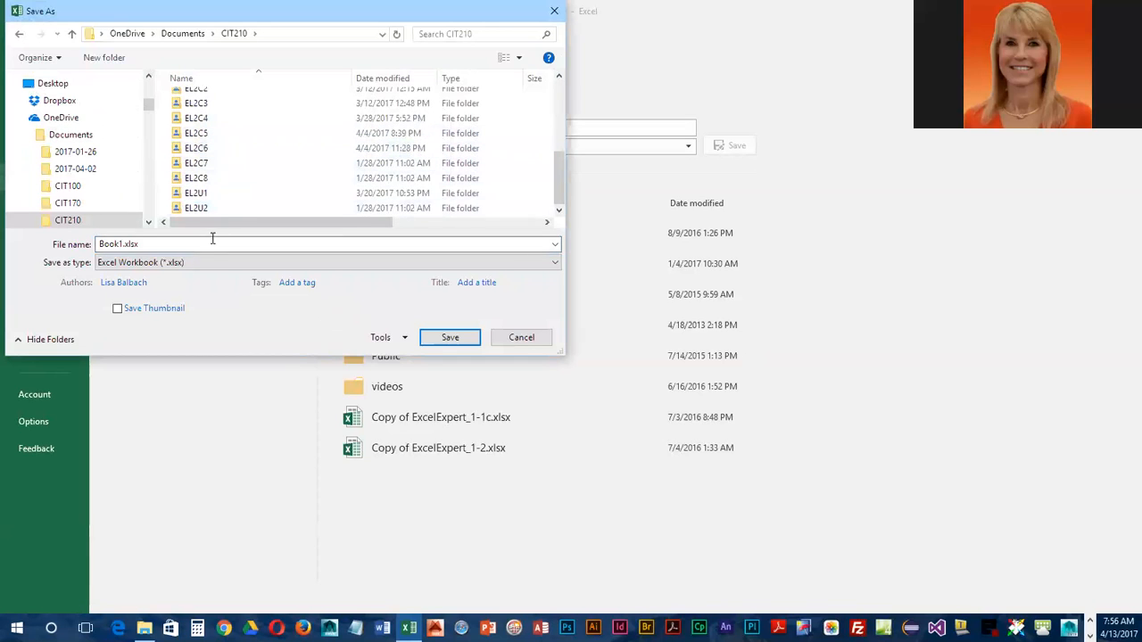
double_click(197, 163)
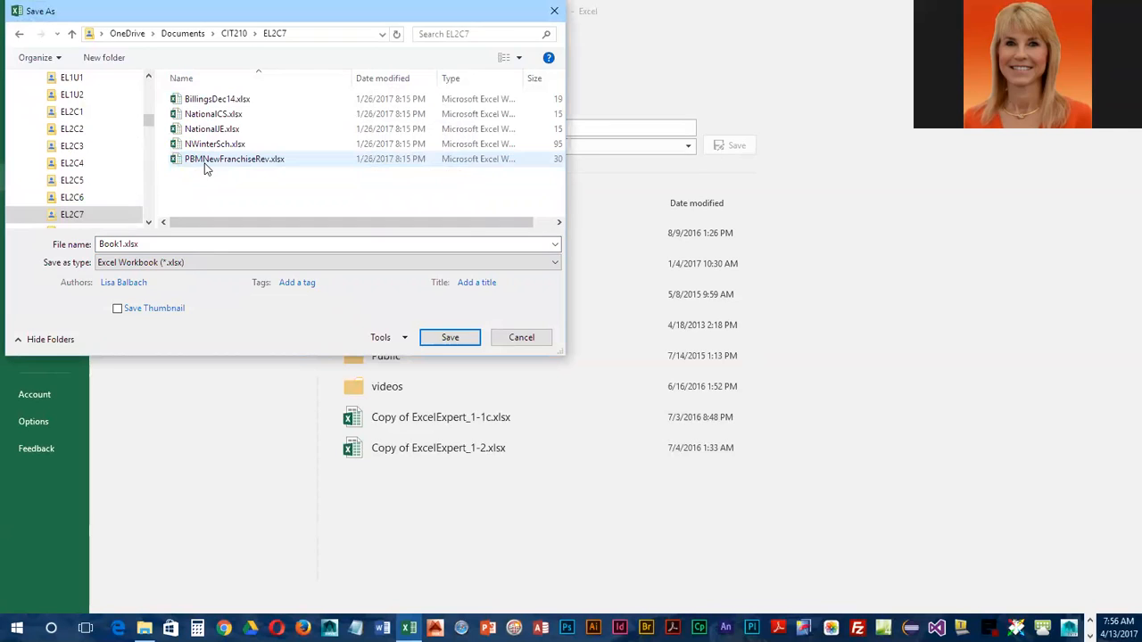
- Save the workbook as 7-Macros in the Excel Macro-Enabled Workbook (*.xlsm) format
double_click(153, 245)
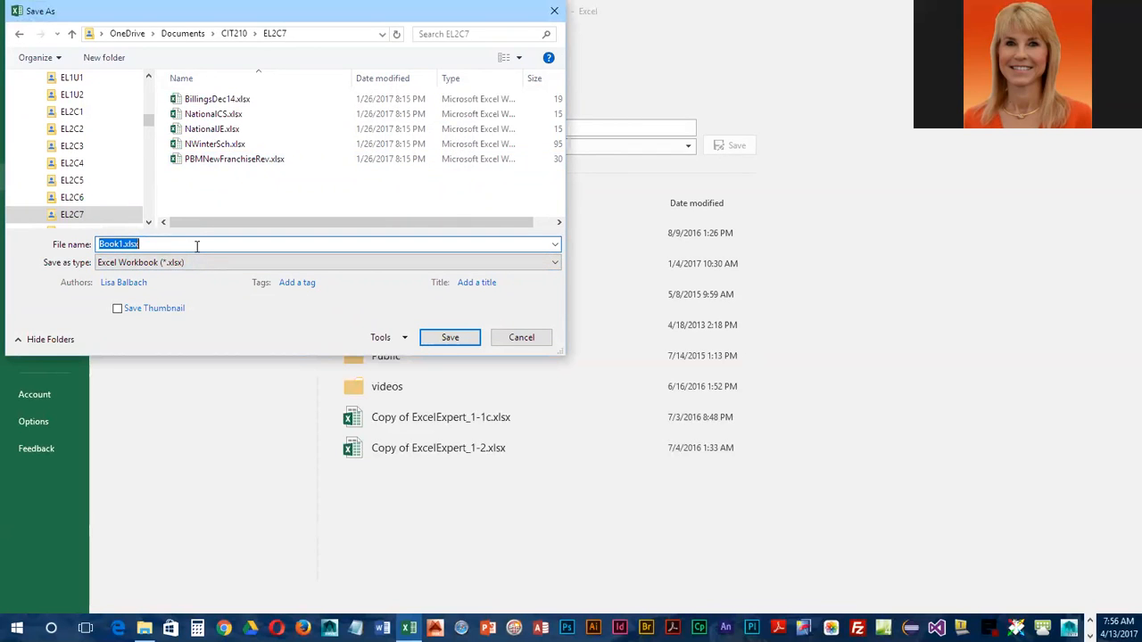
text(7-Macros)
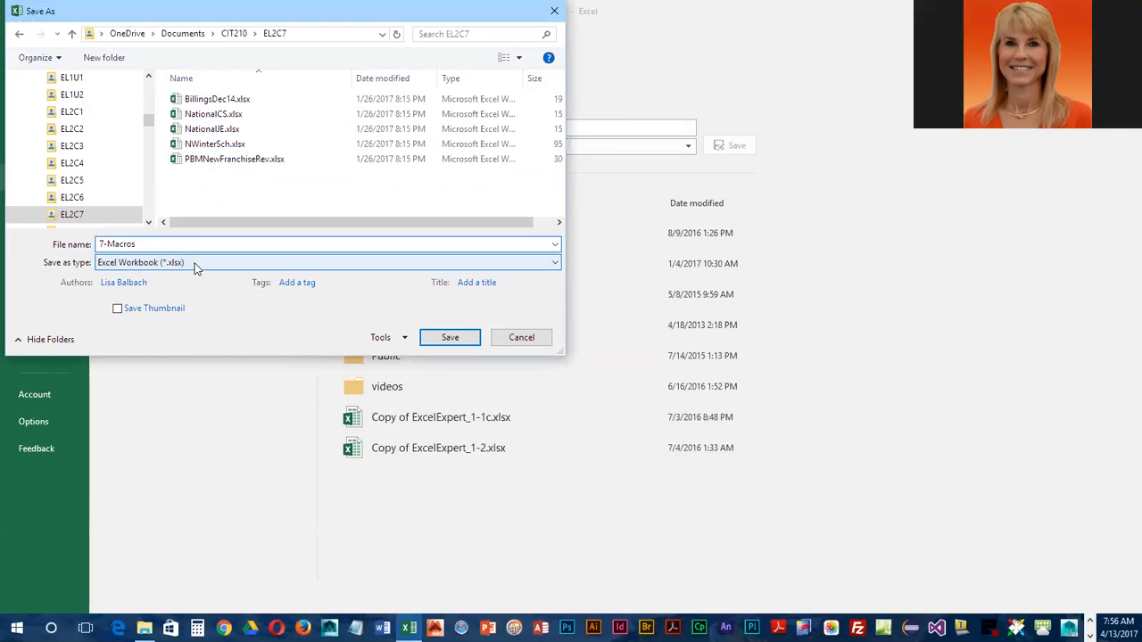
click(554, 265)
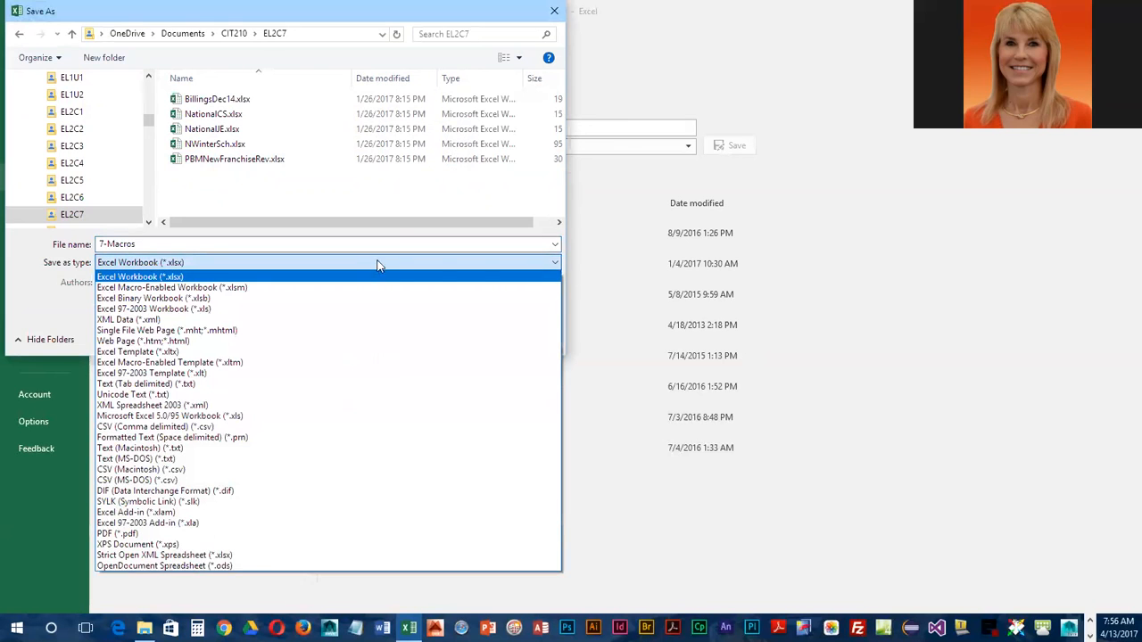
click(176, 287)
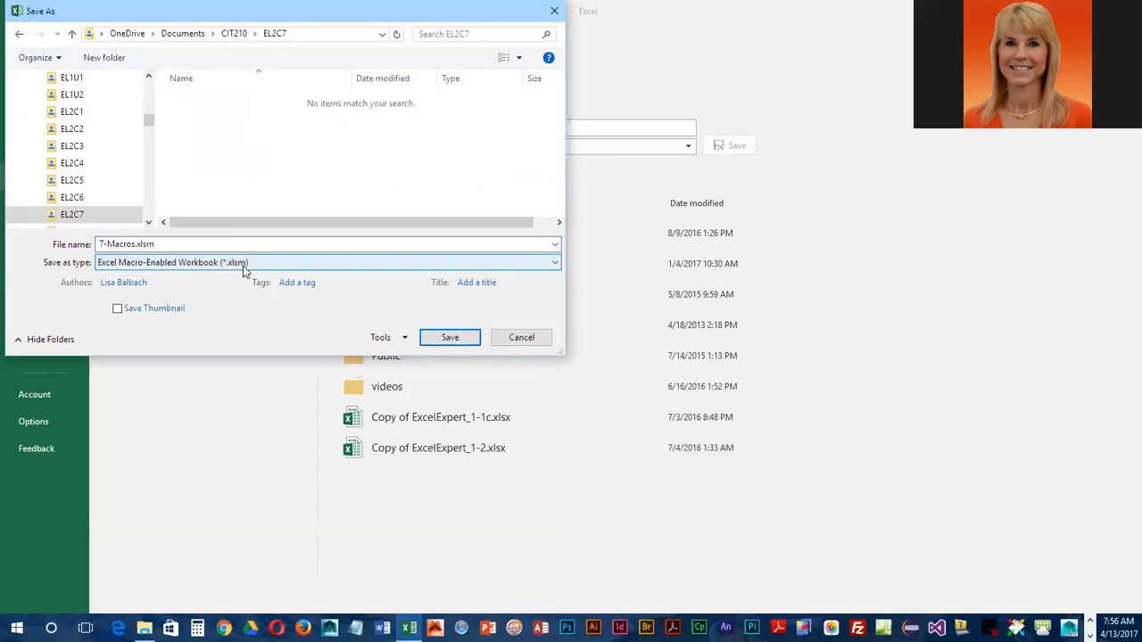
click(451, 337)
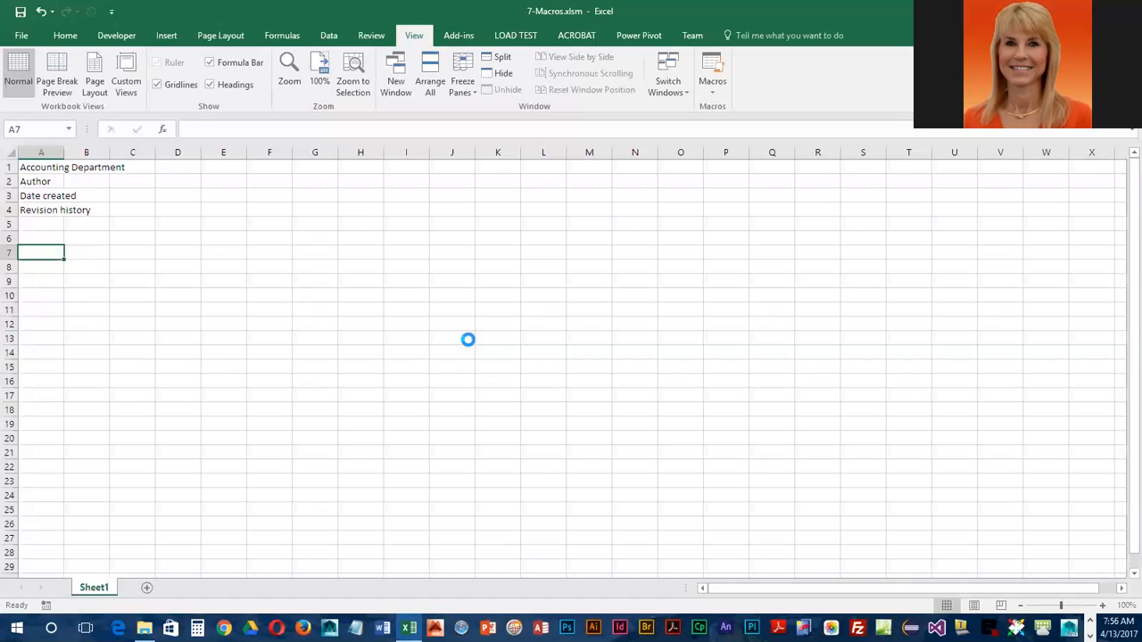